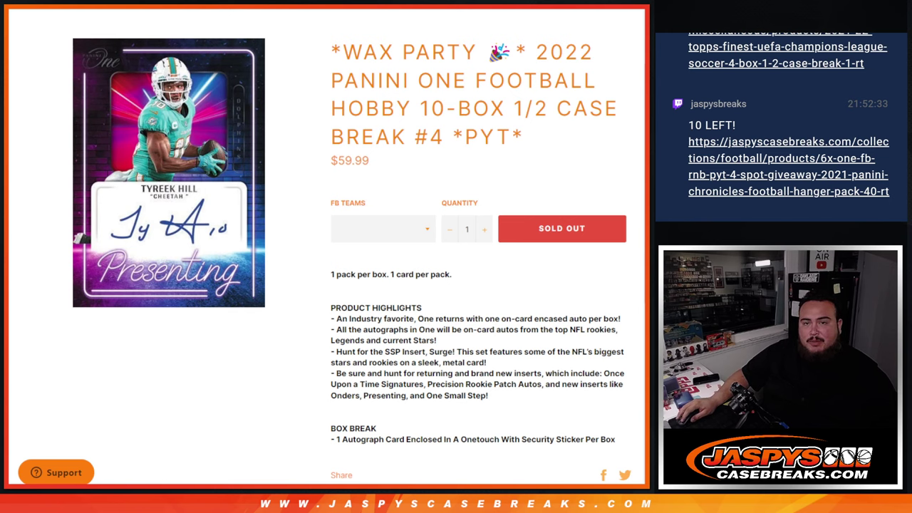
- In a new tab, load the store homepage and open the Wax Party giveaway listing
{"action": "key", "text": "ctrl+t"}
{"action": "left_click", "coordinate": [328, 285]}
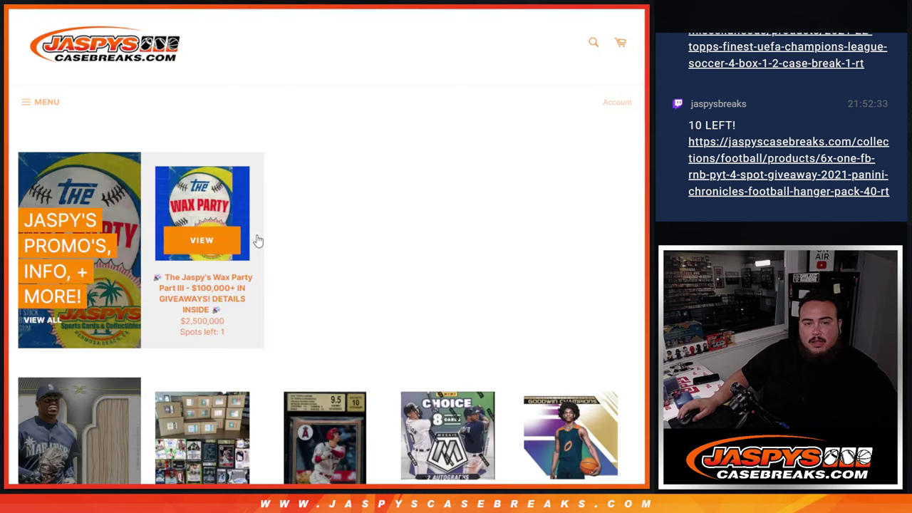
{"action": "left_click", "coordinate": [216, 318]}
- Scroll to 'HERE IS HOW IT WORKS' and highlight the rule about RNB entries
{"action": "scroll", "coordinate": [514, 308], "scroll_direction": "down", "scroll_amount": 10}
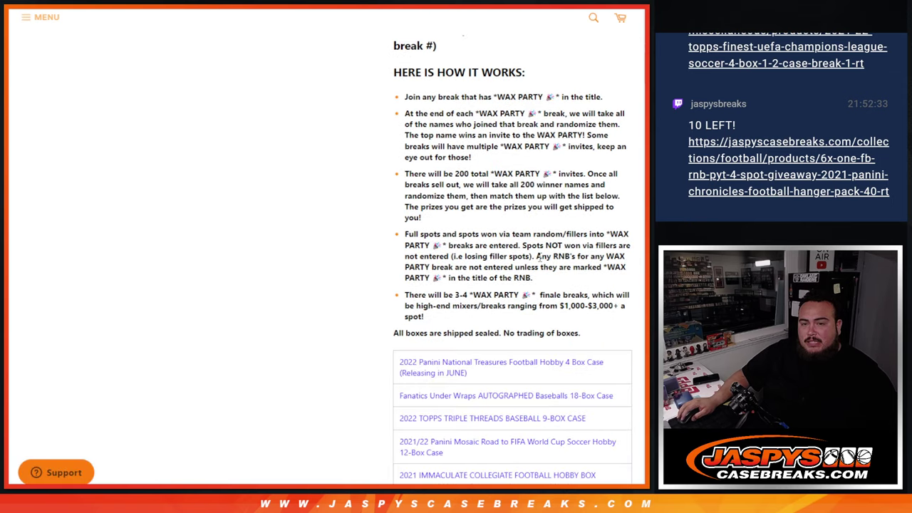
{"action": "mouse_move", "coordinate": [538, 258]}
{"action": "left_mouse_down"}
{"action": "mouse_move", "coordinate": [606, 261]}
{"action": "mouse_move", "coordinate": [605, 284]}
{"action": "left_mouse_up"}
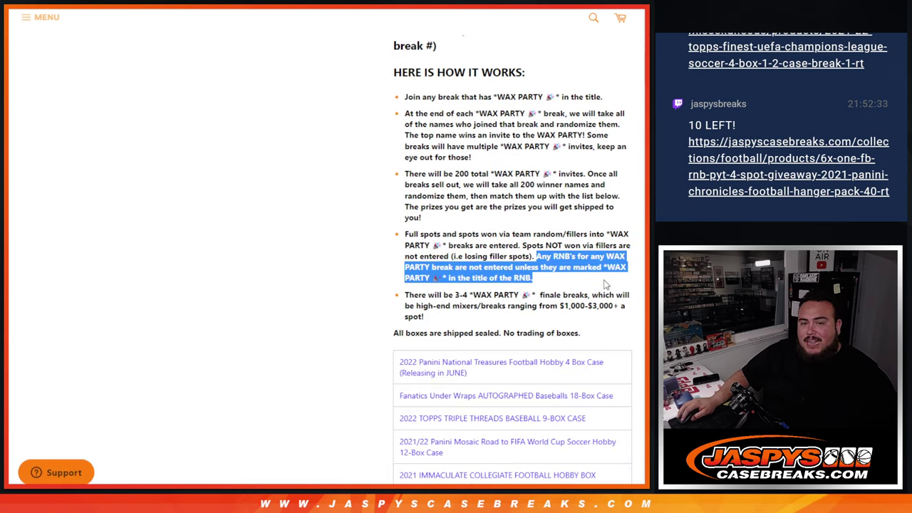
{"action": "left_click", "coordinate": [541, 287]}
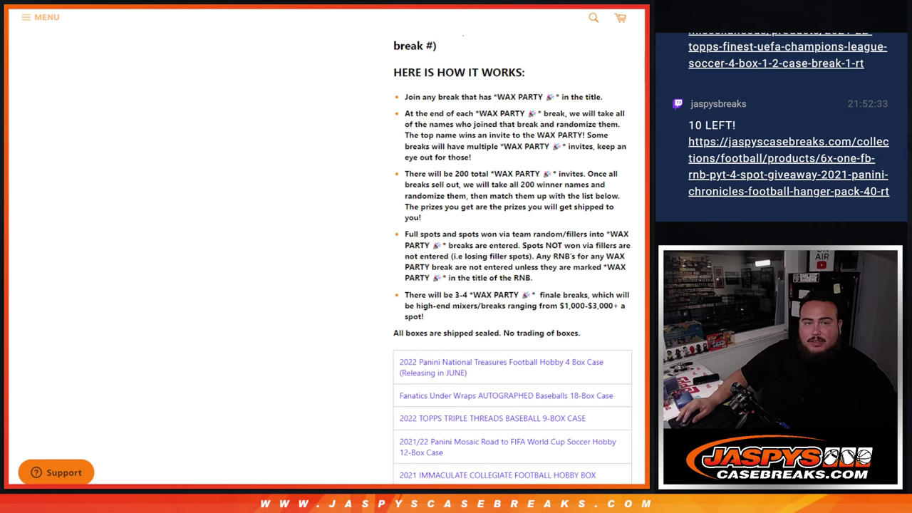
- In the team spreadsheet, sort the sheet A to Z by customer name column A
{"action": "scroll", "coordinate": [227, 12], "scroll_direction": "up", "scroll_amount": 10}
{"action": "key", "text": "ctrl+Tab"}
{"action": "left_click", "coordinate": [91, 209]}
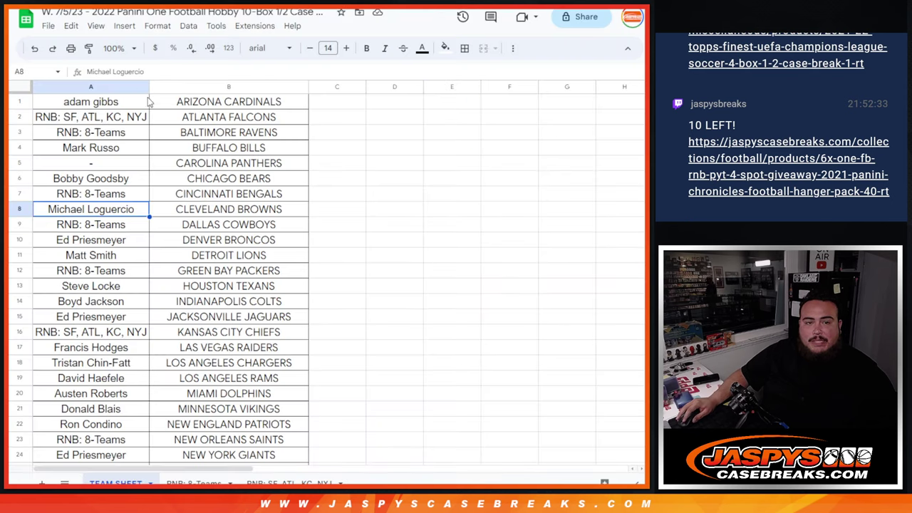
{"action": "left_click", "coordinate": [141, 86]}
{"action": "left_click", "coordinate": [187, 333]}
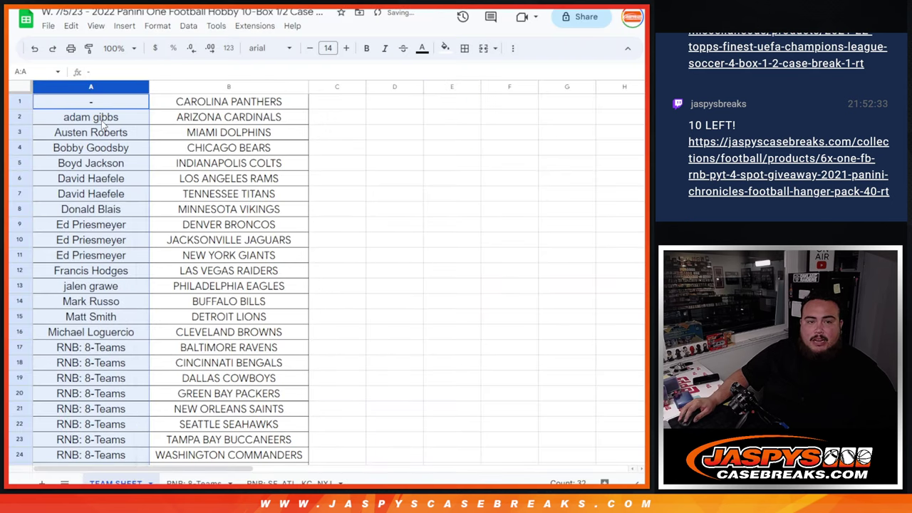
- Select the customer names in rows 2–16 and 29–32, and the RNB random-team rows 17–28
{"action": "left_click_drag", "start_coordinate": [103, 121], "coordinate": [115, 335]}
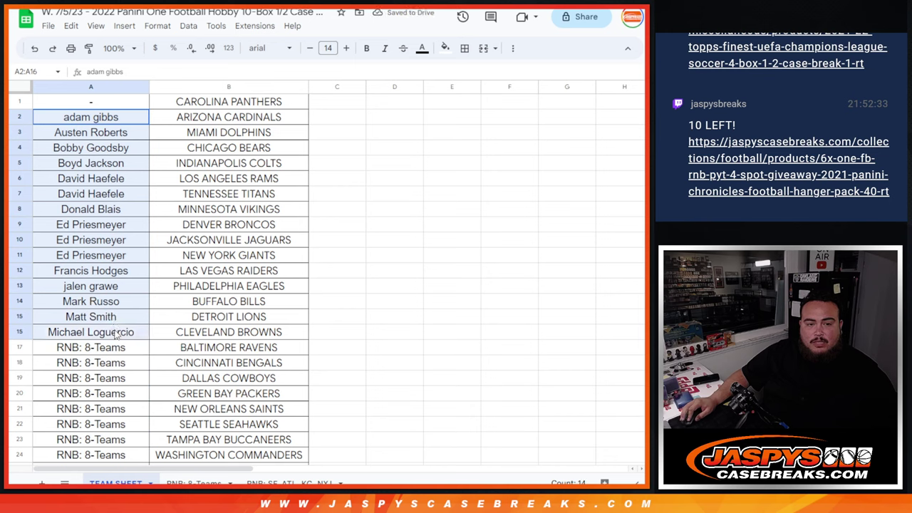
{"action": "scroll", "coordinate": [157, 180], "scroll_direction": "down", "scroll_amount": 5}
{"action": "left_click_drag", "start_coordinate": [112, 383], "coordinate": [111, 426]}
{"action": "left_click_drag", "start_coordinate": [111, 200], "coordinate": [105, 372]}
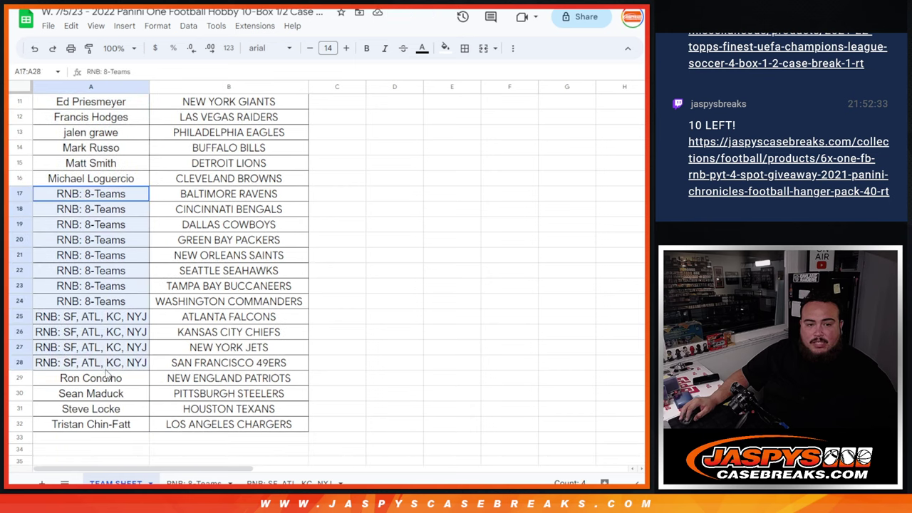
{"action": "scroll", "coordinate": [107, 373], "scroll_direction": "up", "scroll_amount": 5}
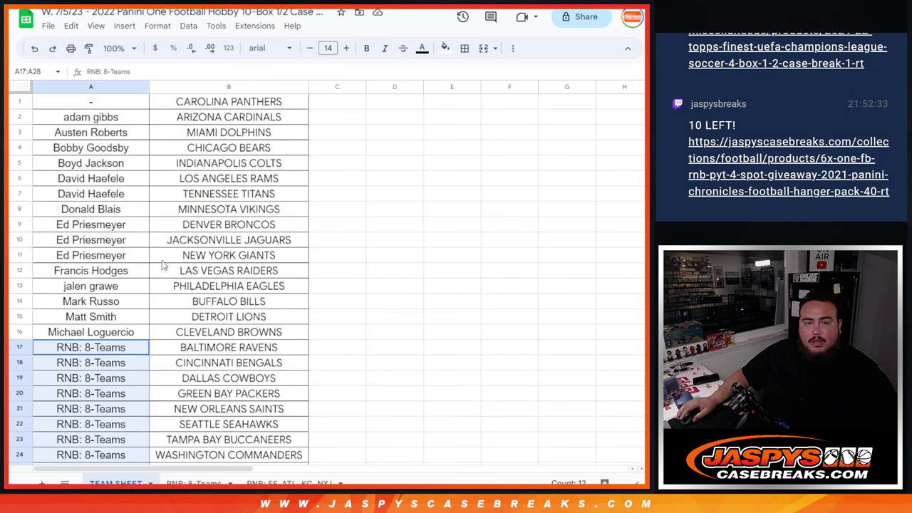
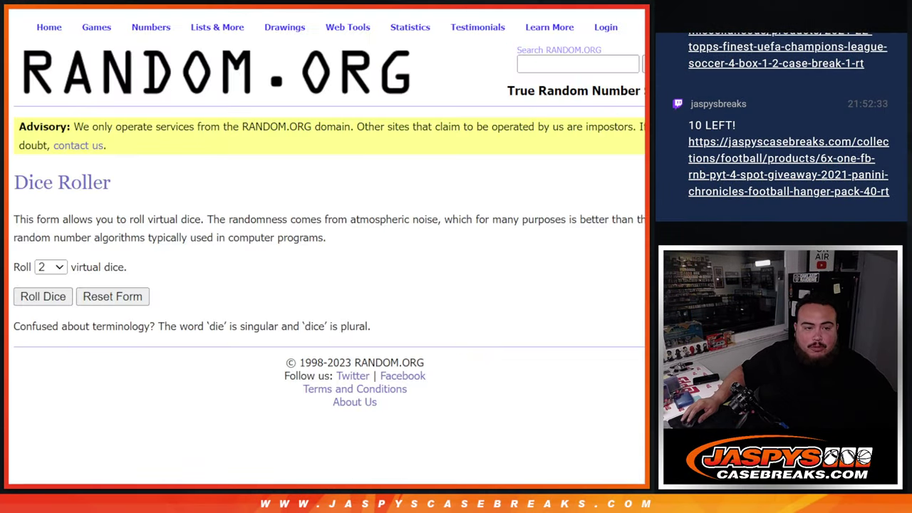
- Copy buyer names A2:A16 and paste them into the RANDOM.ORG List Randomizer item box
{"action": "mouse_move", "coordinate": [307, 33]}
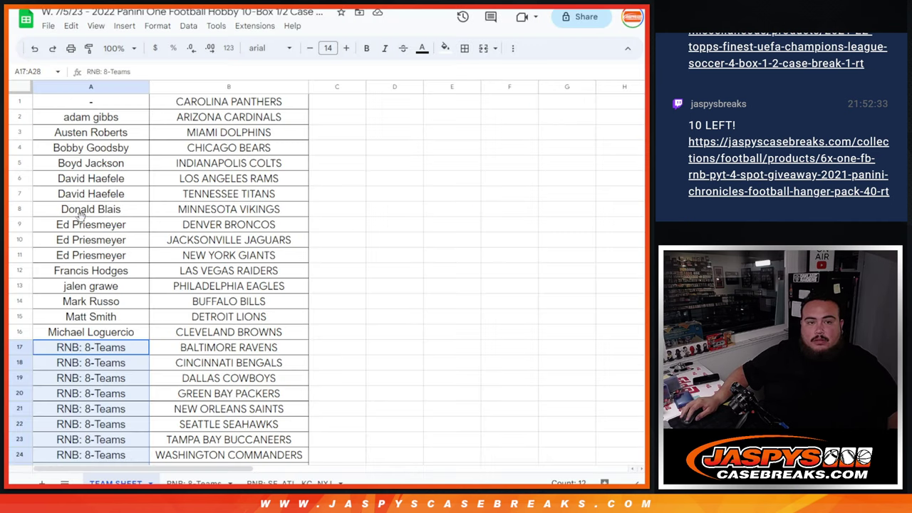
{"action": "left_click", "coordinate": [85, 222]}
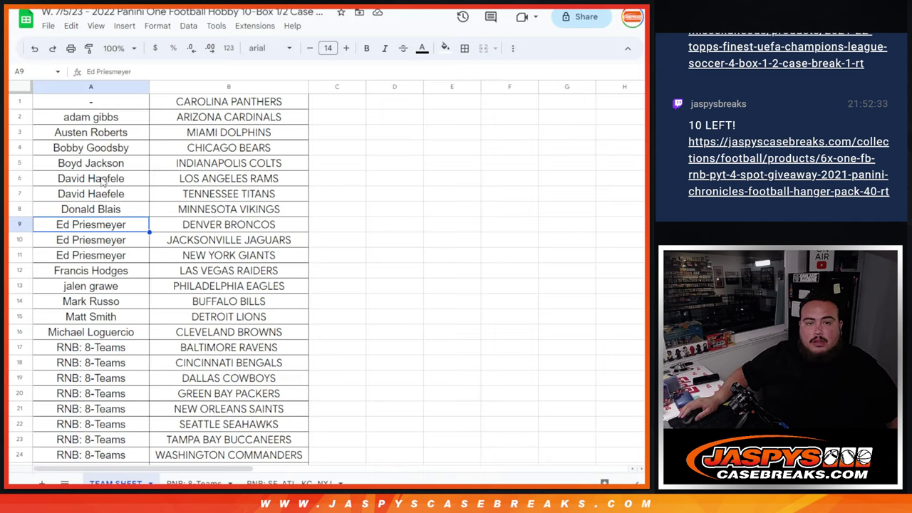
{"action": "left_click_drag", "start_coordinate": [109, 123], "coordinate": [102, 335]}
{"action": "right_click", "coordinate": [97, 202]}
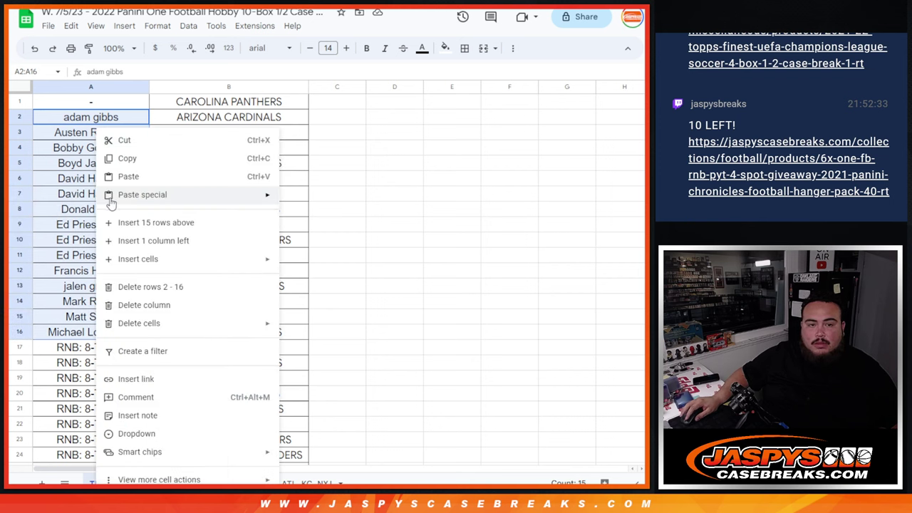
{"action": "left_click", "coordinate": [131, 158]}
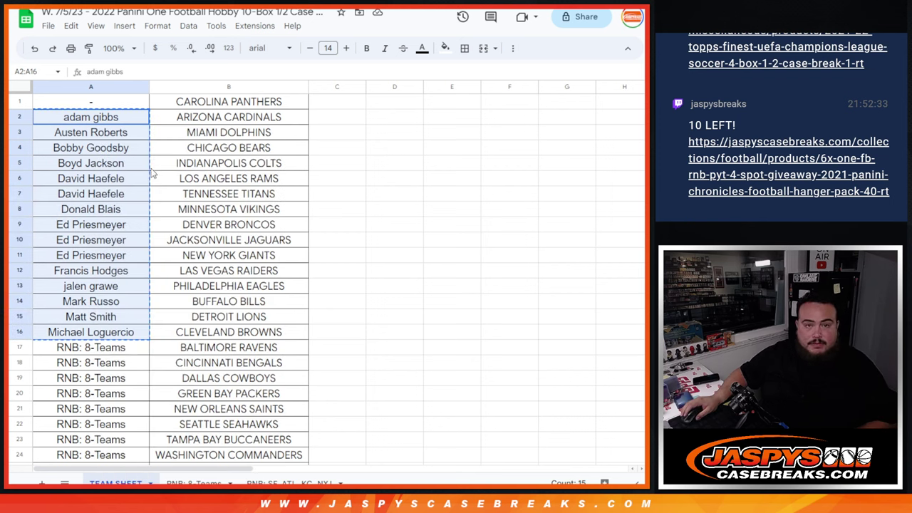
{"action": "key", "text": "ctrl+Tab"}
{"action": "left_click", "coordinate": [139, 378]}
{"action": "key", "text": "ctrl+v"}
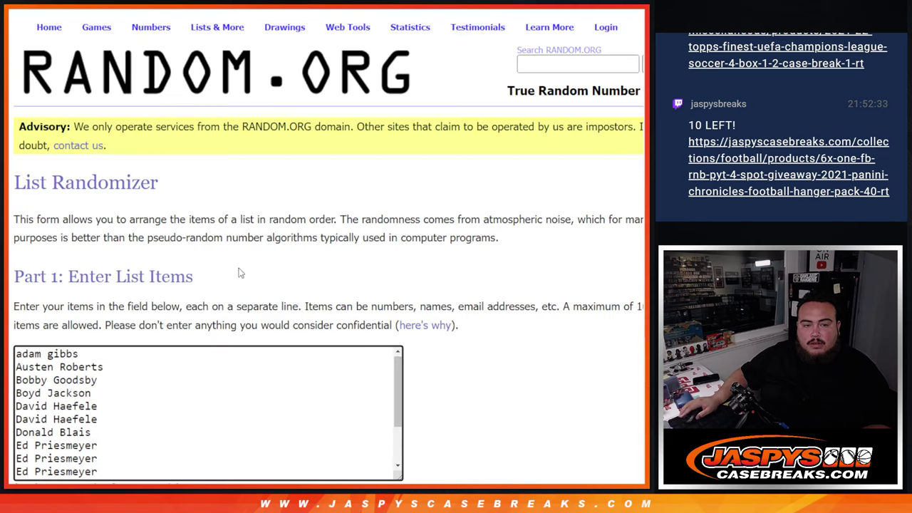
{"action": "scroll", "coordinate": [240, 271], "scroll_direction": "down", "scroll_amount": 3}
{"action": "mouse_move", "coordinate": [400, 271]}
{"action": "left_mouse_down"}
{"action": "mouse_move", "coordinate": [392, 302]}
{"action": "mouse_move", "coordinate": [327, 387]}
{"action": "left_mouse_up"}
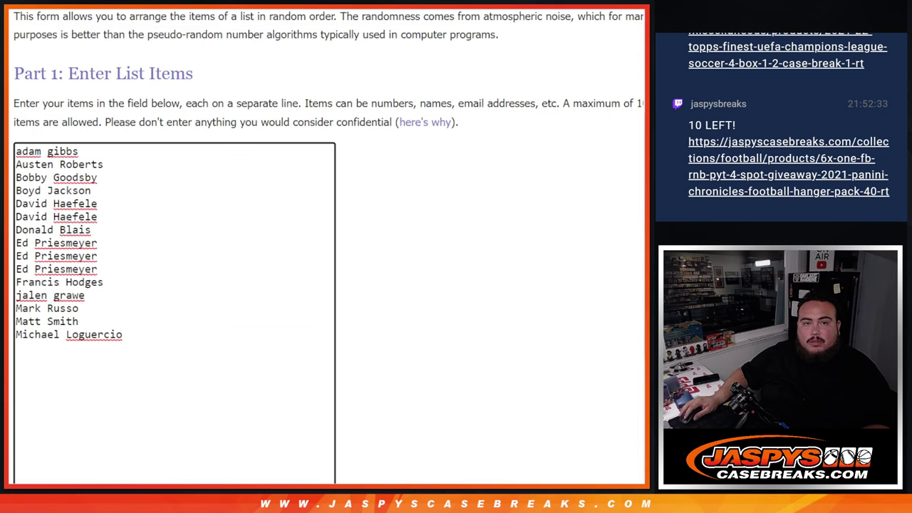
- Copy the last four buyer names, A29:A32, and paste them below the list
{"action": "key", "text": "ctrl+shift+Tab"}
{"action": "scroll", "coordinate": [108, 263], "scroll_direction": "down", "scroll_amount": 2}
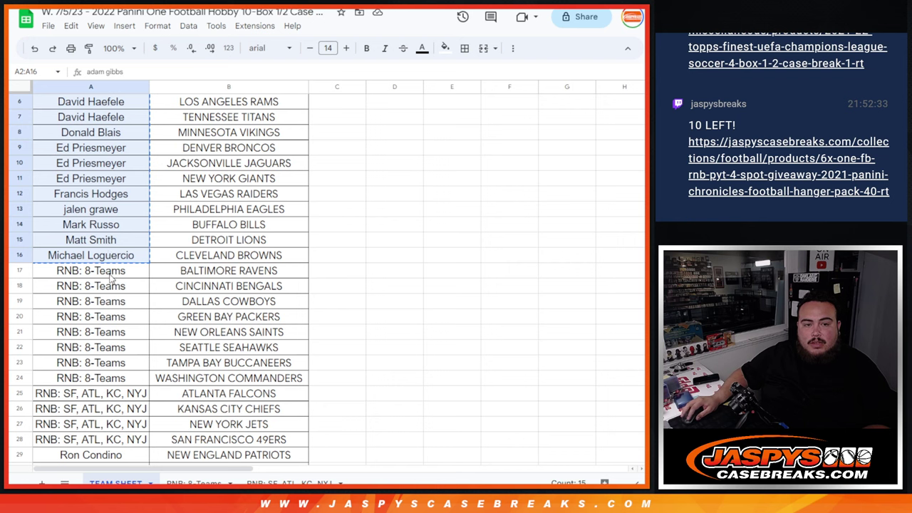
{"action": "mouse_move", "coordinate": [110, 277]}
{"action": "left_mouse_down"}
{"action": "mouse_move", "coordinate": [93, 285]}
{"action": "mouse_move", "coordinate": [93, 412]}
{"action": "left_mouse_up"}
{"action": "scroll", "coordinate": [163, 197], "scroll_direction": "down", "scroll_amount": 3}
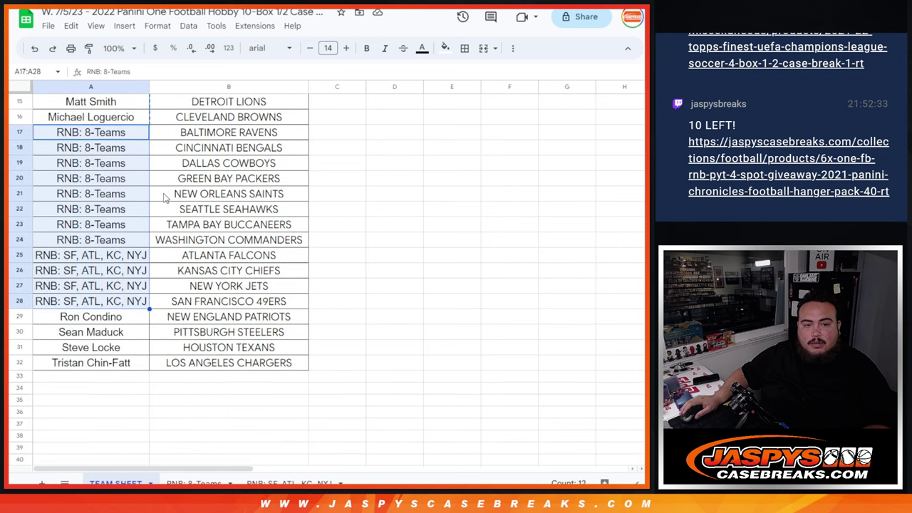
{"action": "left_click_drag", "start_coordinate": [126, 322], "coordinate": [125, 361]}
{"action": "right_click", "coordinate": [125, 360]}
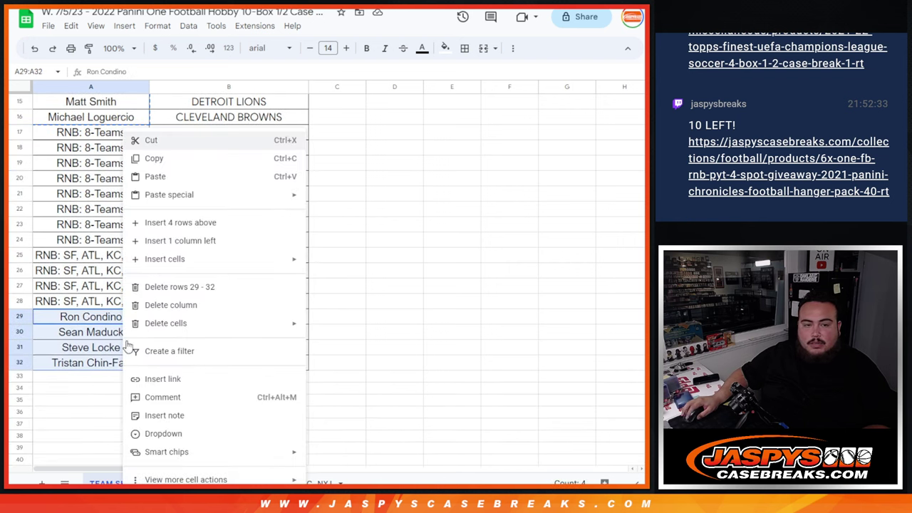
{"action": "left_click", "coordinate": [153, 157]}
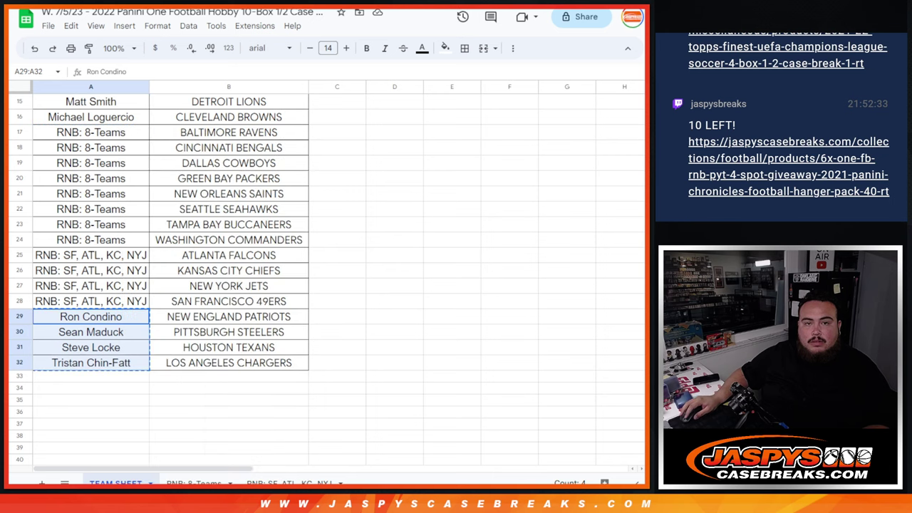
{"action": "key", "text": "alt+Tab"}
{"action": "key", "text": "ctrl+v"}
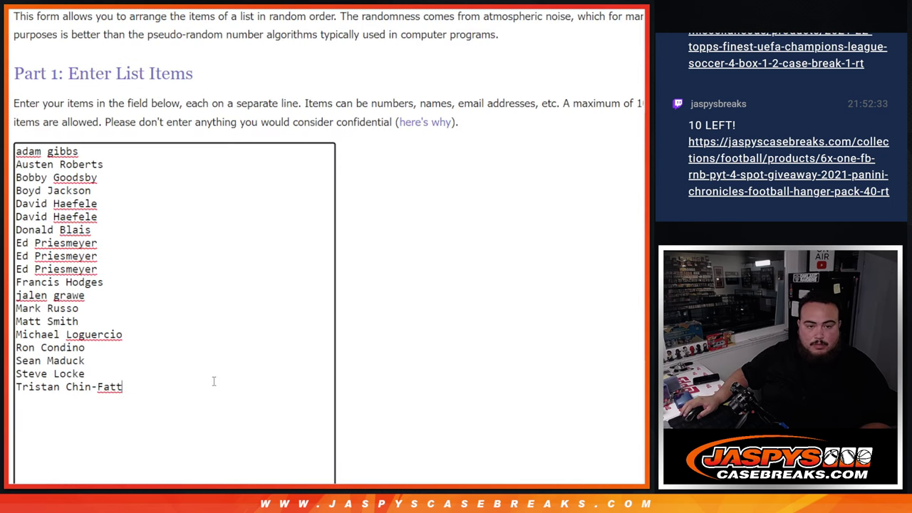
- Roll the two dice (5 and 2), then randomize the 19-name list once
{"action": "key", "text": "ctrl+Tab"}
{"action": "left_click", "coordinate": [31, 296]}
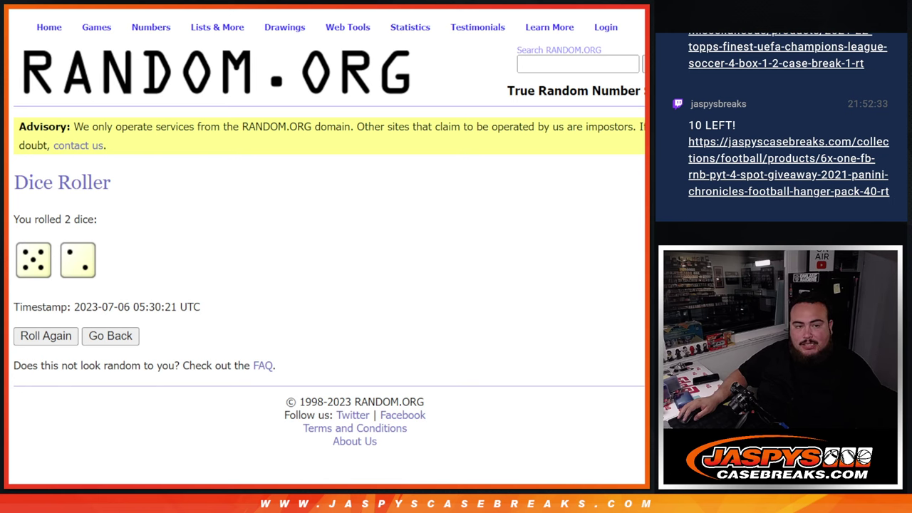
{"action": "key", "text": "ctrl+Tab"}
{"action": "scroll", "coordinate": [364, 161], "scroll_direction": "down", "scroll_amount": 3}
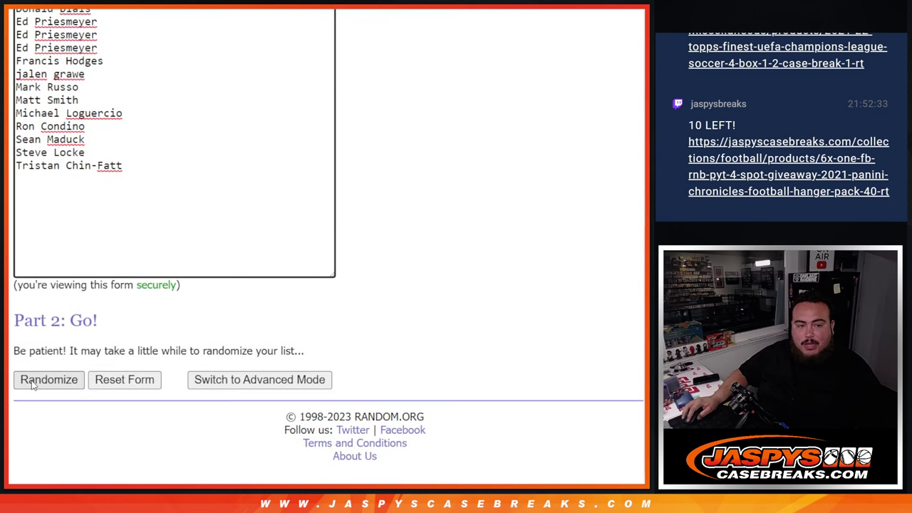
{"action": "left_click", "coordinate": [32, 380]}
- Reshuffle the name list five more times, reaching six randomizations
{"action": "scroll", "coordinate": [32, 385], "scroll_direction": "down", "scroll_amount": 3}
{"action": "left_click", "coordinate": [32, 380]}
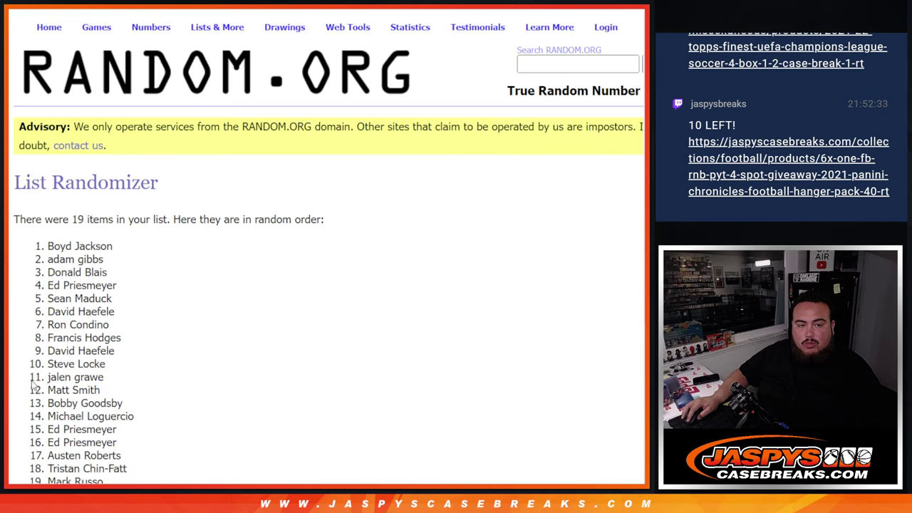
{"action": "scroll", "coordinate": [32, 384], "scroll_direction": "down", "scroll_amount": 3}
{"action": "left_click", "coordinate": [32, 379]}
{"action": "scroll", "coordinate": [32, 385], "scroll_direction": "down", "scroll_amount": 3}
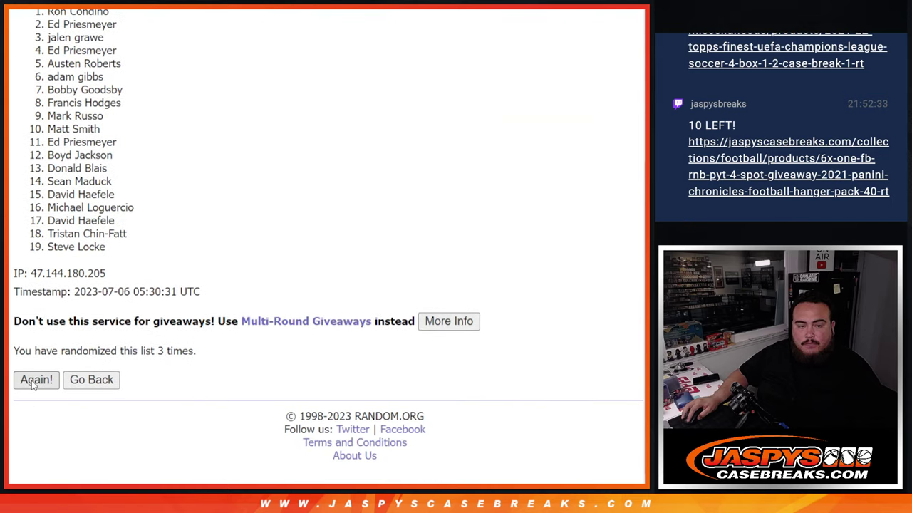
{"action": "left_click", "coordinate": [32, 380]}
{"action": "left_click", "coordinate": [32, 380]}
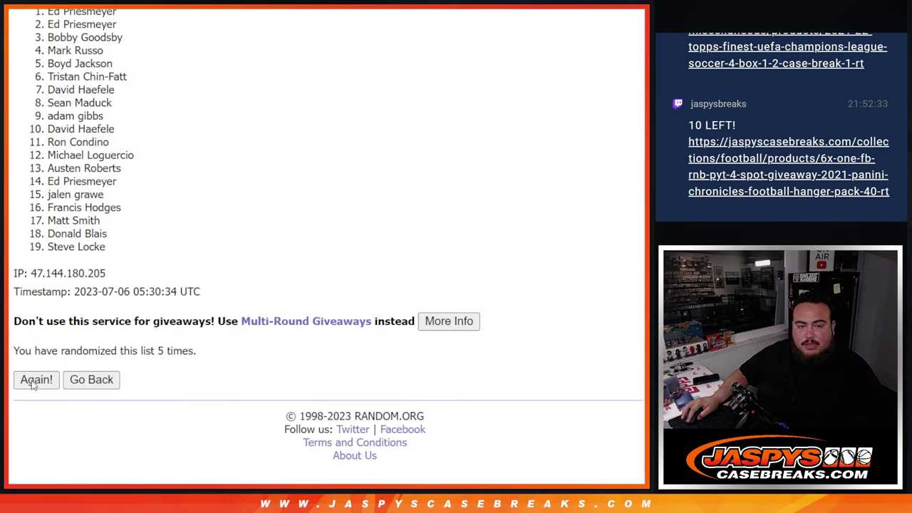
{"action": "left_click", "coordinate": [32, 380]}
- Shuffle a seventh time and highlight the '7 times' count and the winning name at position 1
{"action": "scroll", "coordinate": [32, 385], "scroll_direction": "down", "scroll_amount": 3}
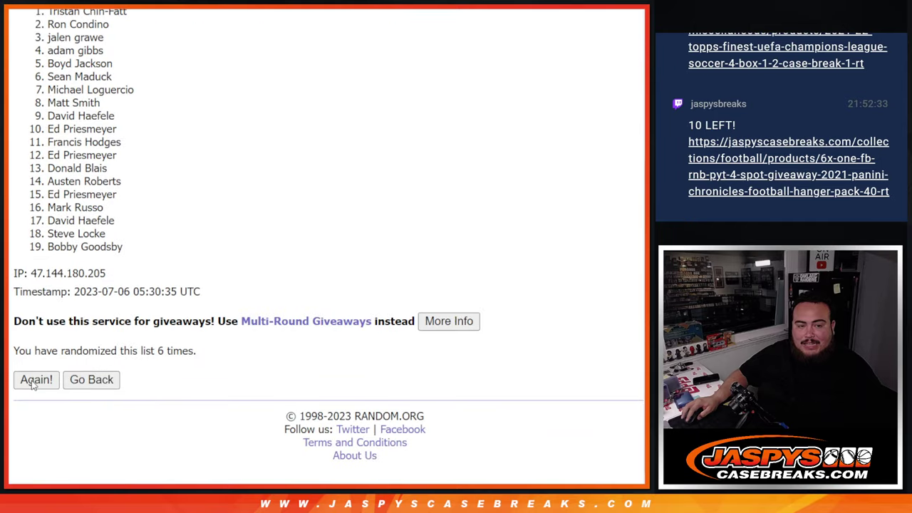
{"action": "left_click", "coordinate": [32, 381]}
{"action": "left_click_drag", "start_coordinate": [175, 348], "coordinate": [196, 350]}
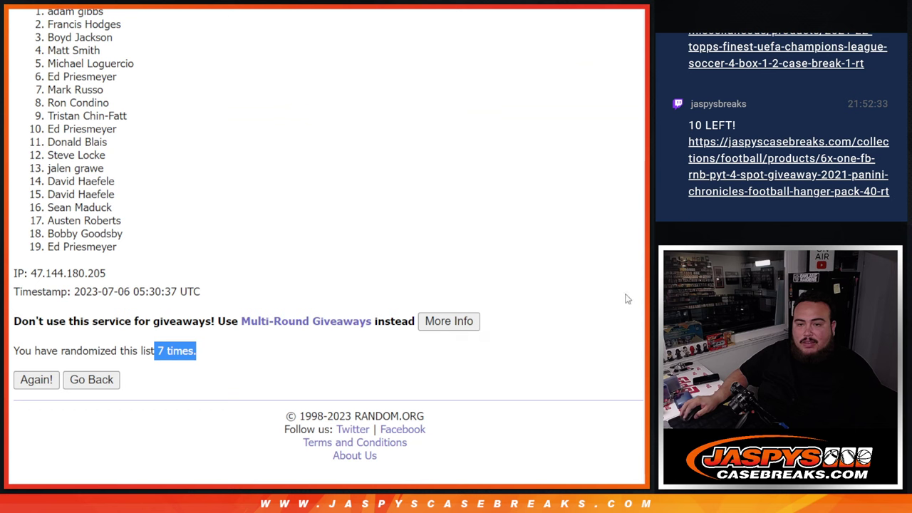
{"action": "scroll", "coordinate": [83, 108], "scroll_direction": "up", "scroll_amount": 1}
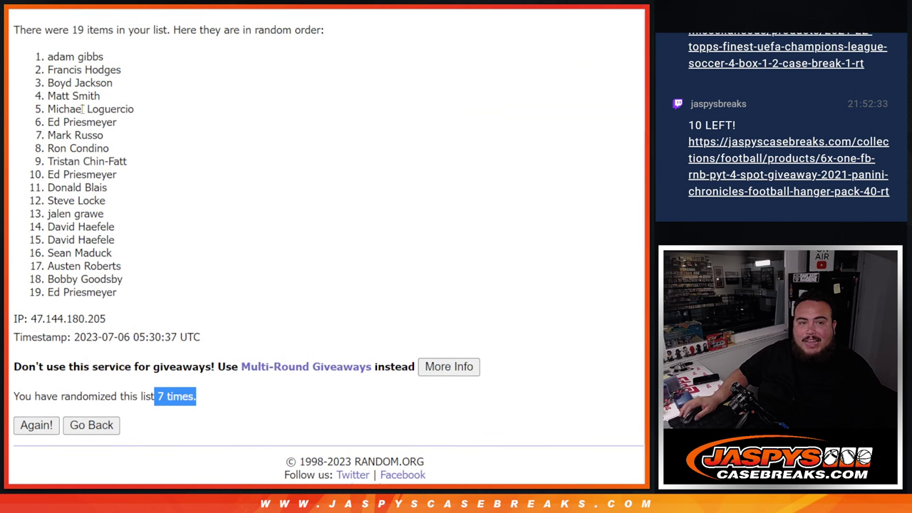
{"action": "left_click_drag", "start_coordinate": [35, 56], "coordinate": [120, 56]}
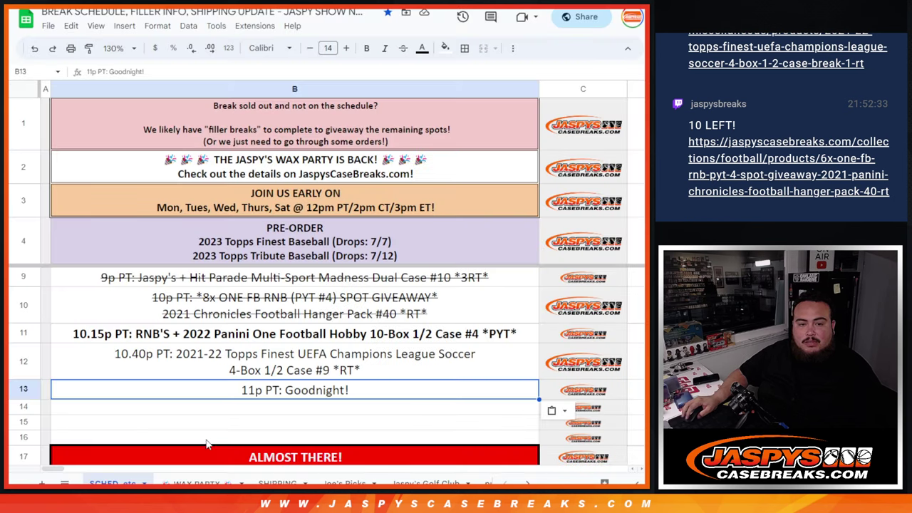
- Paste the winner's name into cell A156 of the WAX PARTY sheet
{"action": "left_click", "coordinate": [196, 483]}
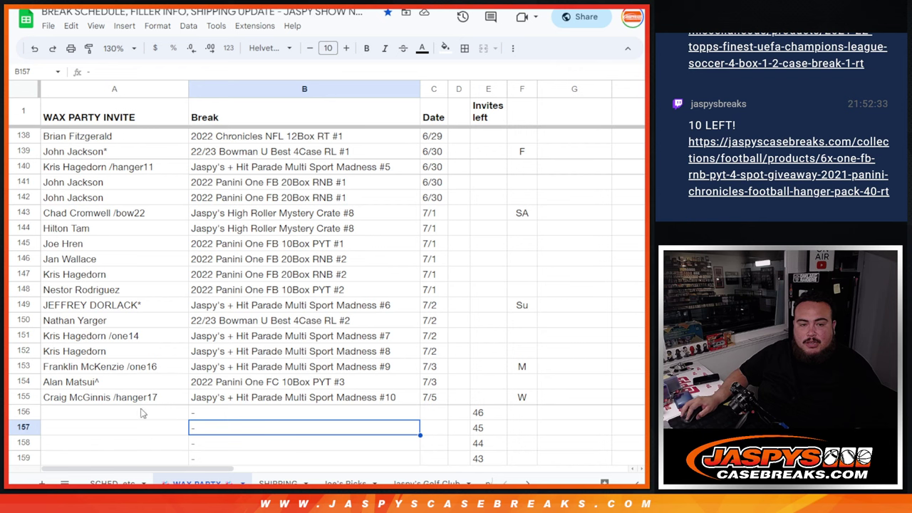
{"action": "left_click", "coordinate": [131, 414]}
{"action": "key", "text": "ctrl+v"}
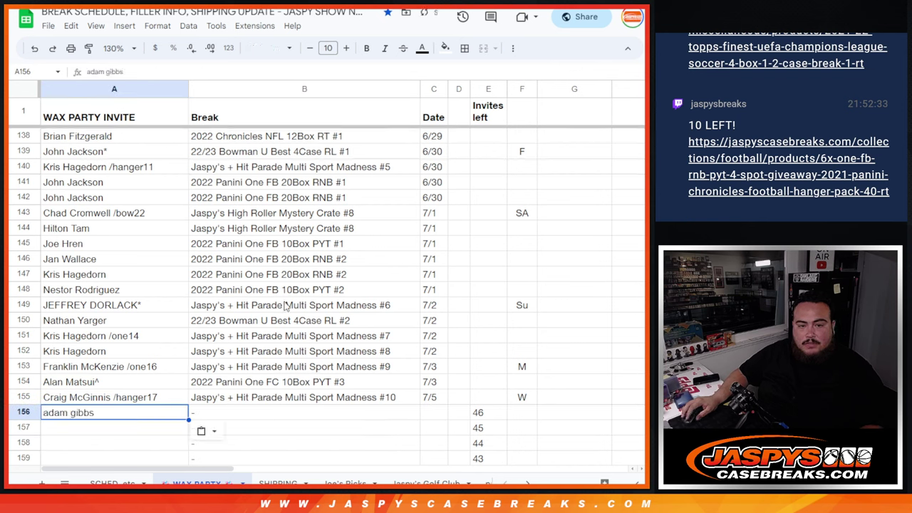
- Copy B154's break name into B156 as 2022 Panini One FC 10Box PYT #4
{"action": "right_click", "coordinate": [301, 387]}
{"action": "left_click", "coordinate": [328, 112]}
{"action": "left_click", "coordinate": [223, 416]}
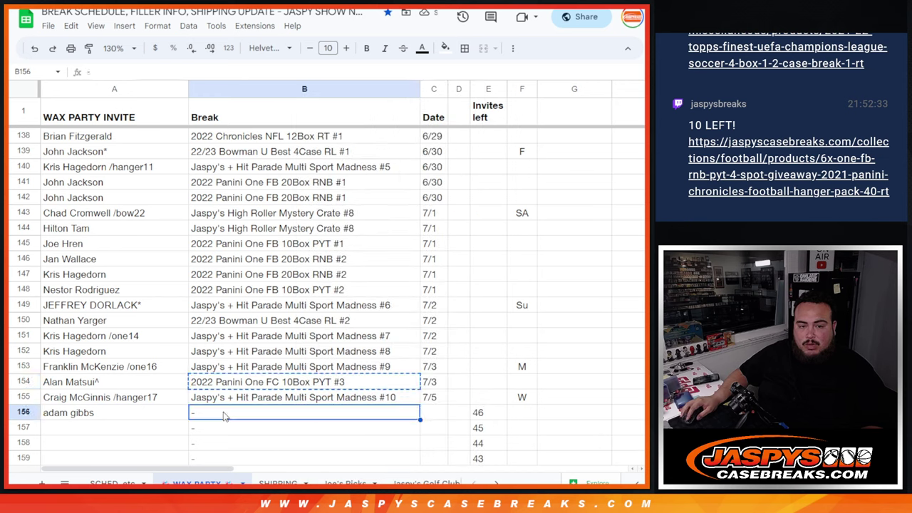
{"action": "double_click", "coordinate": [223, 416]}
{"action": "key", "text": "ctrl+v"}
{"action": "key", "text": "Return"}
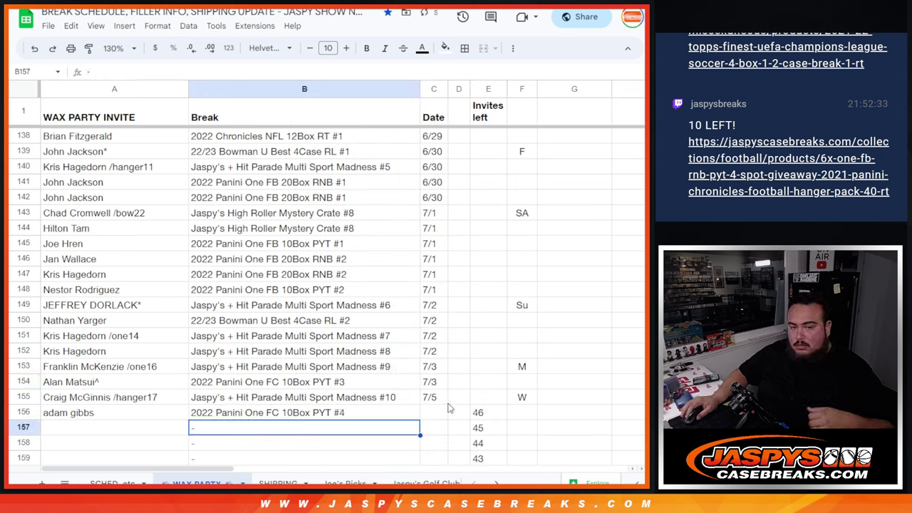
- Clear the 46 from the invites-left cell E156
{"action": "left_click", "coordinate": [479, 412]}
{"action": "type", "text": "\\"}
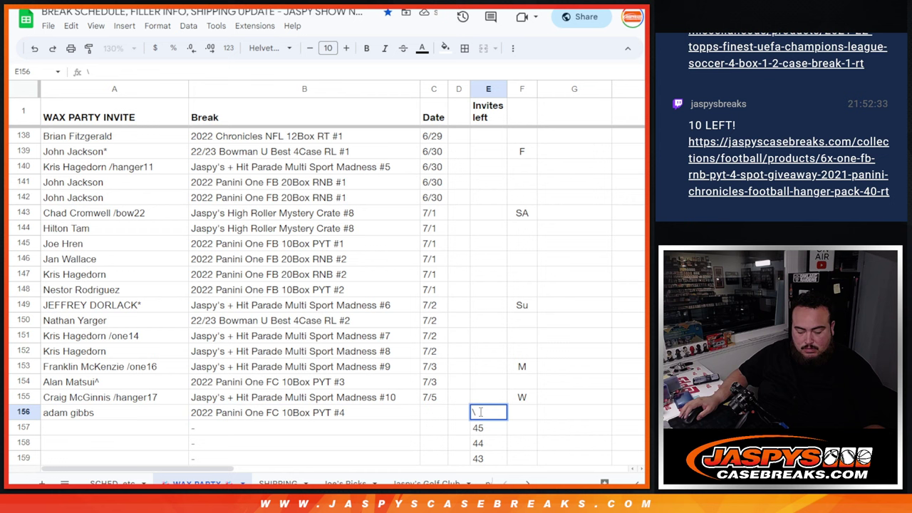
{"action": "key", "text": "Return"}
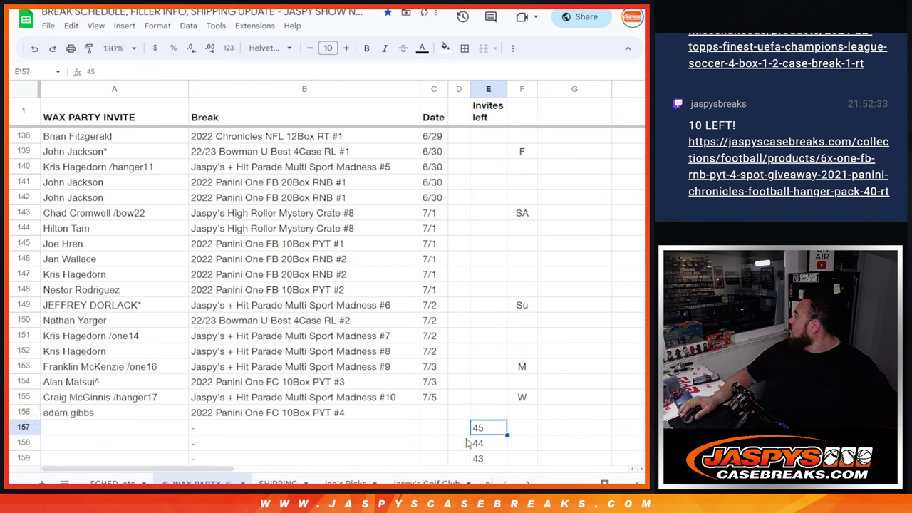